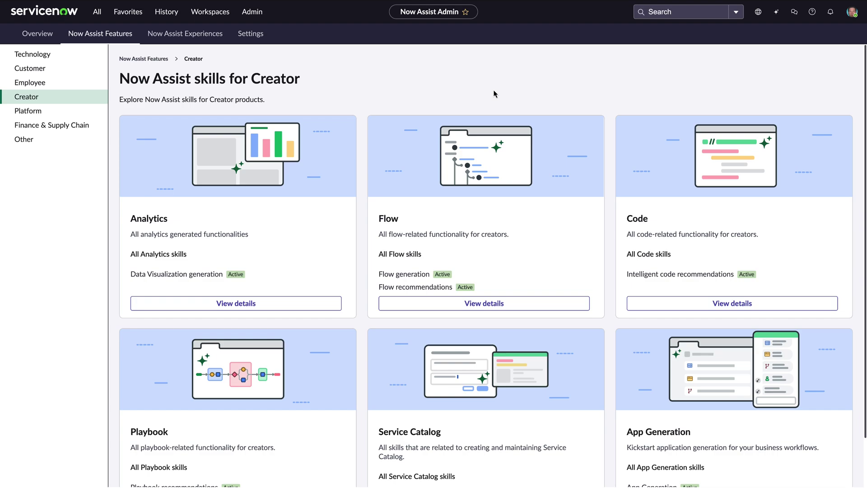
Step: Scroll down the Creator skill cards and open View details on the Flow card
{"action": "scroll", "coordinate": [494, 94], "scroll_direction": "down", "scroll_amount": 2}
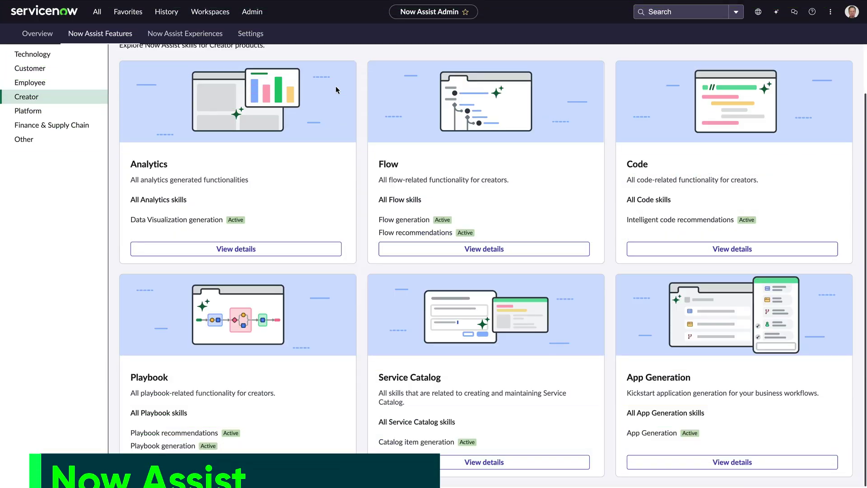
{"action": "left_click", "coordinate": [418, 248]}
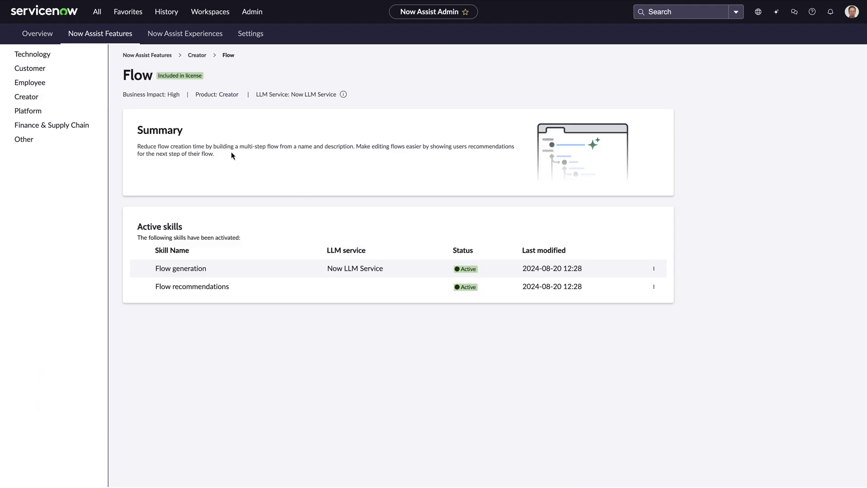
Step: Switch to the Overview tab and scroll through the plugin and skill status summaries
{"action": "left_click", "coordinate": [48, 40]}
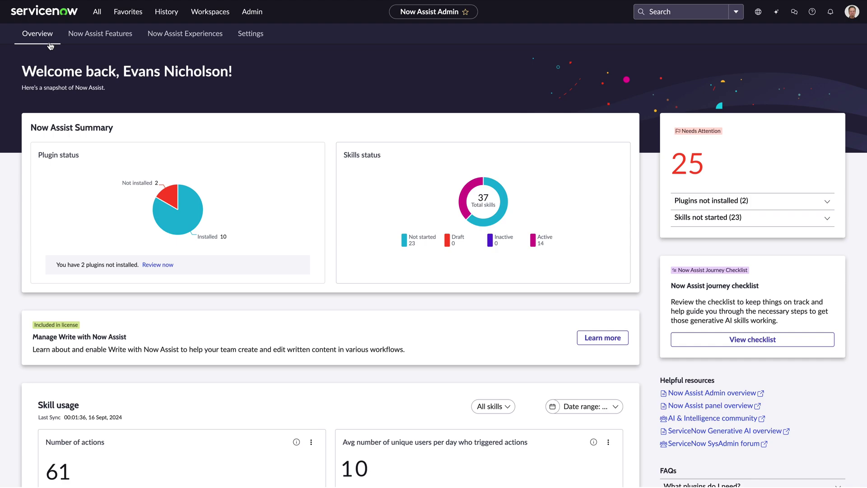
{"action": "scroll", "coordinate": [71, 100], "scroll_direction": "down", "scroll_amount": 4}
{"action": "scroll", "coordinate": [71, 99], "scroll_direction": "down", "scroll_amount": 3}
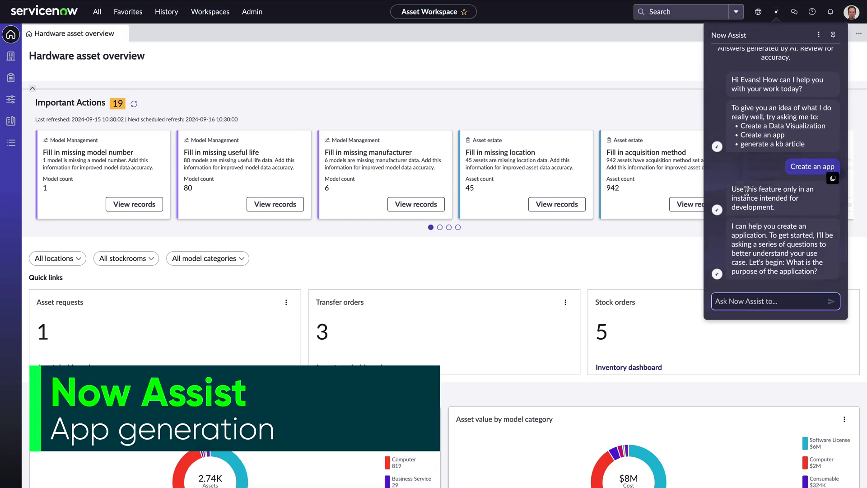
Step: Give Now Assist the 'Asset Shipment Request App' name and its site-to-site shipment tracking requirements, then open the app
{"action": "type", "text": "Asset Shipment Requ"}
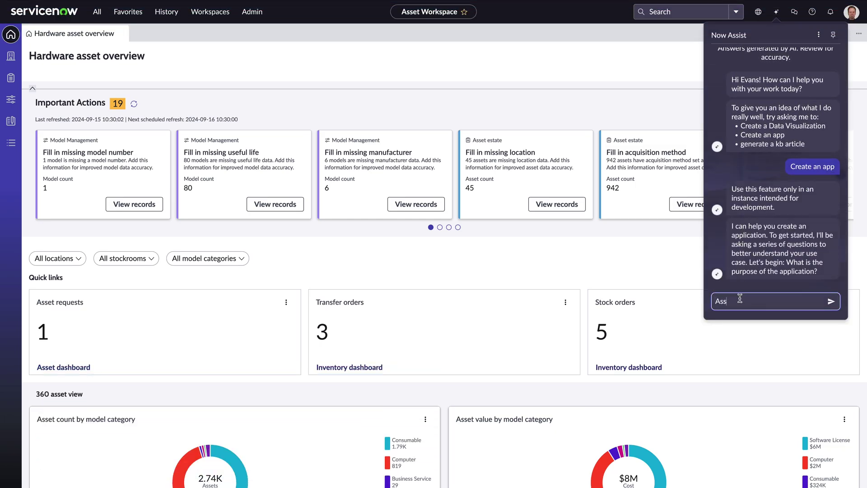
{"action": "type", "text": "est App"}
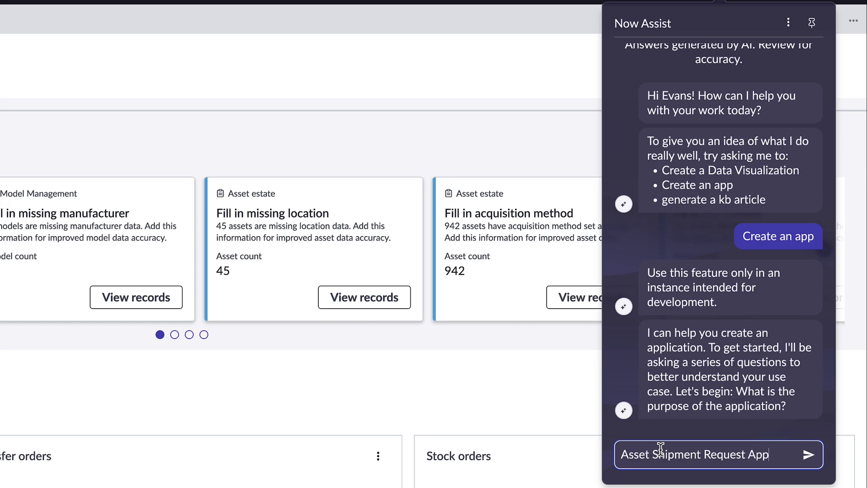
{"action": "key", "text": "Return"}
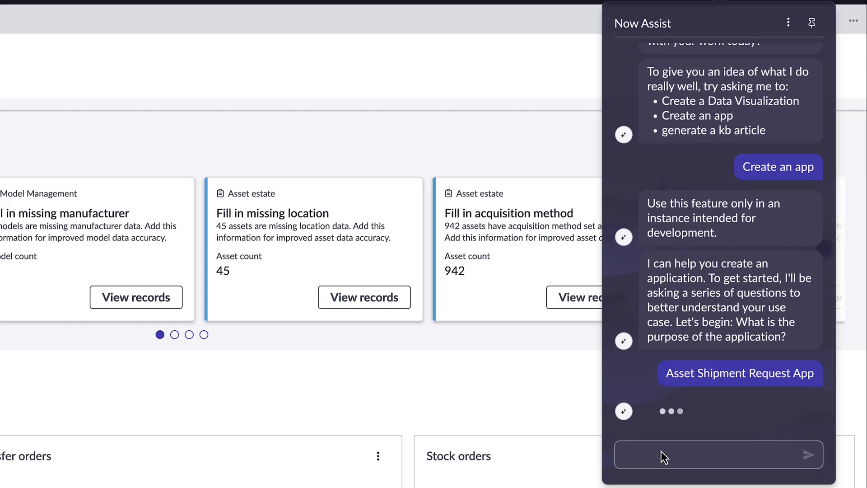
{"action": "type", "text": "The app should "}
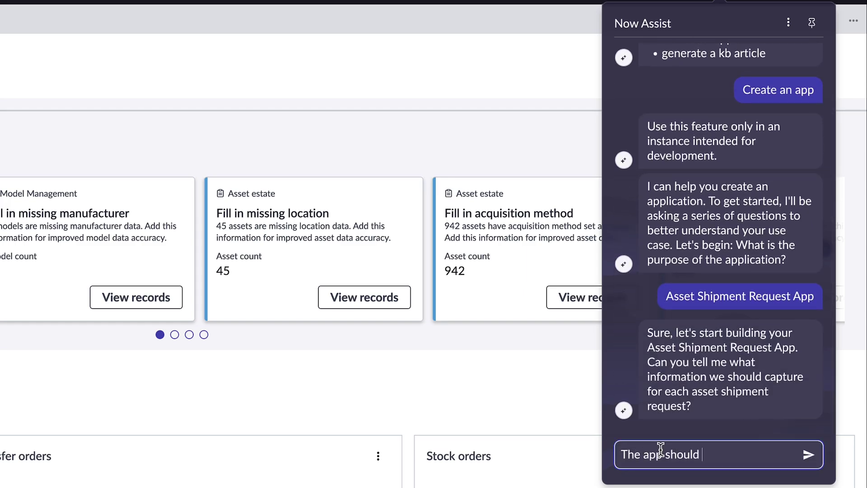
{"action": "type", "text": "track asset shipping requests between sites. Detail"}
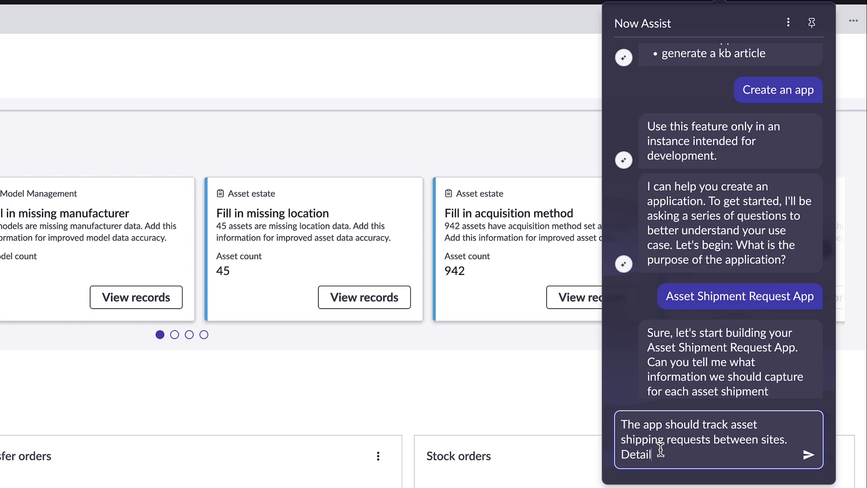
{"action": "type", "text": "s of each order should be available and presented to requesters and shipping staff a"}
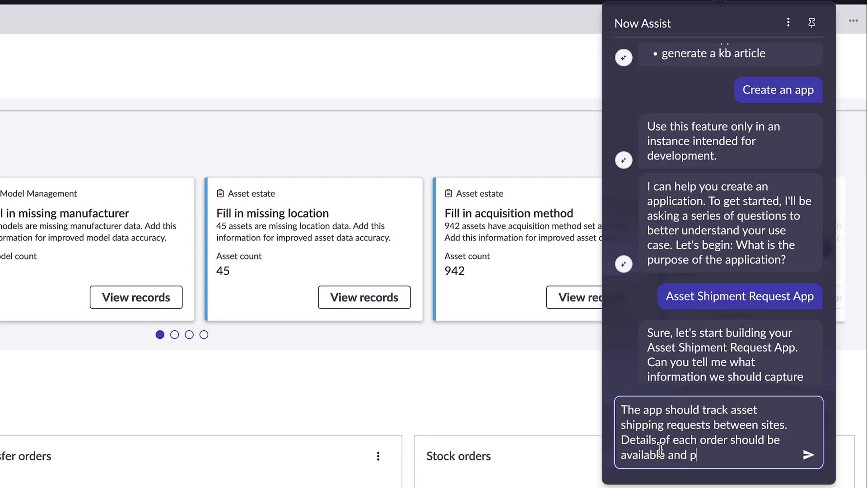
{"action": "type", "text": "t each location."}
{"action": "key", "text": "Return"}
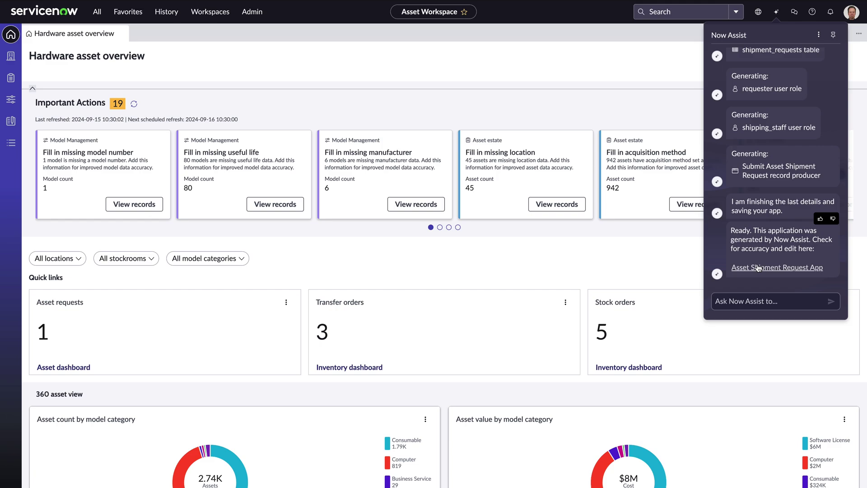
{"action": "left_click", "coordinate": [768, 267]}
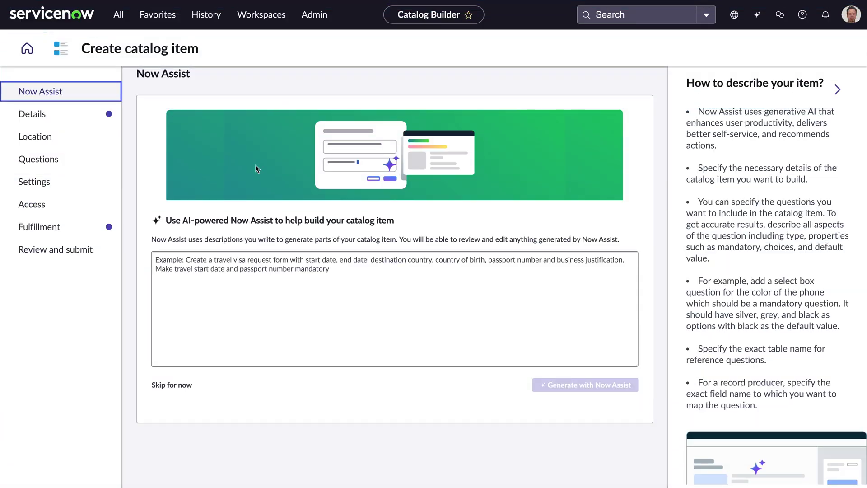
Step: Describe a new laptop request form with an operating-system question and generate the catalog item
{"action": "type", "text": "a new laptop request form. This request form should have following questions:"}
{"action": "key", "text": "Return"}
{"action": "type", "text": "There should be a"}
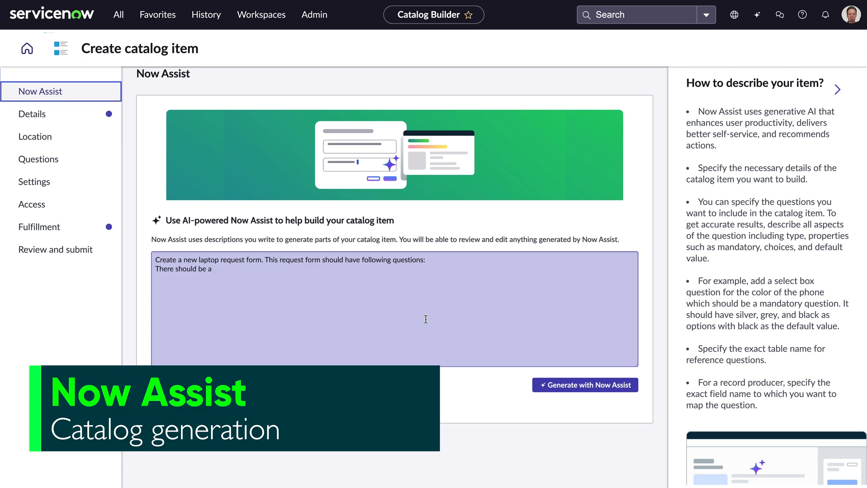
{"action": "type", "text": " question on operating system. Currently, we are shipping laptops with only Windows OS. So this question should be a drop-down with only one choice Windows and defaulted with Windows. The next question is to select Processor. The choices are Intel Core i5 and Intel Core i7. Users should be able to select RAM size as well. This should be a drop-down with fixed values as 8GB, 16GB and 32GB. Following that, there should be a question on storage. The choice options are 256GB SSD, 512GB SSD and 1TB SSD. Make 512GB as default value. Finally, user should select screen size. This should be a drop-down with fixed values as 14\", 15.6\" and 17\". Make 15.6\"\" as default value. At the end, users can select additional accessories. It should include checkboxes such as Wireless mouse, wireless keyboard and headset.  For delivery, there should be two questions - One is a multi-text field to enter Delivery location, and the other is a date field about Preferred delivery date.  All the above fields are mandatory.  At the end of the form, user can specify additional information or inst"}
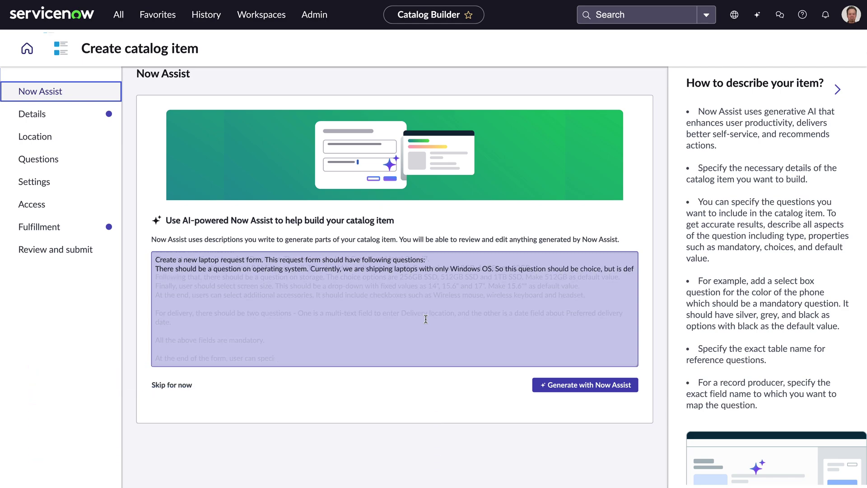
{"action": "type", "text": "ructions. It should be a multi-text field and is optional."}
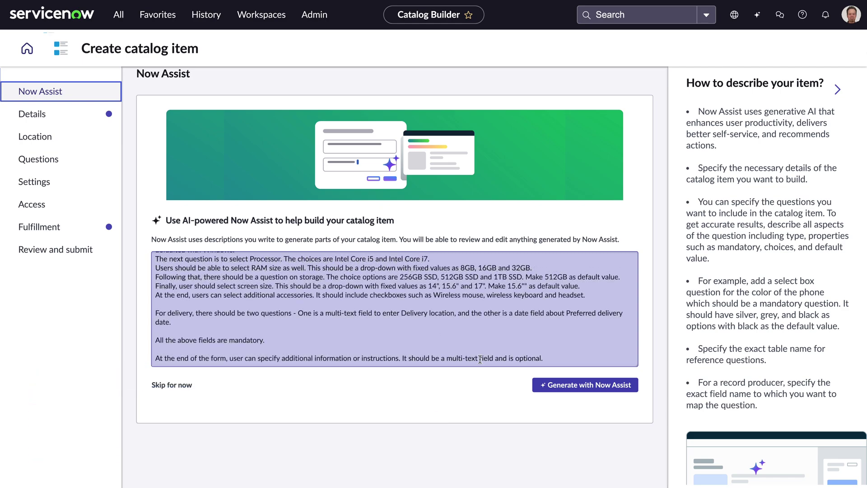
{"action": "left_click", "coordinate": [555, 384]}
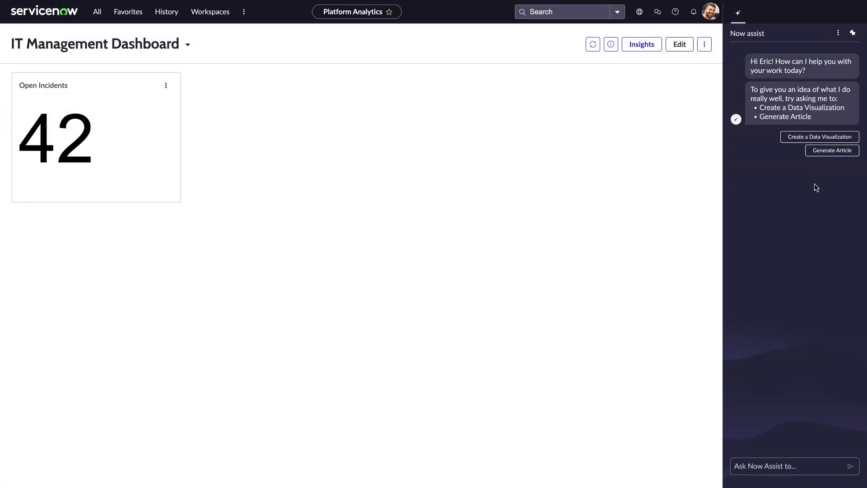
Step: Ask Now Assist to 'Show me the number of open incidents by assignment group' and review the chart
{"action": "left_click", "coordinate": [810, 140]}
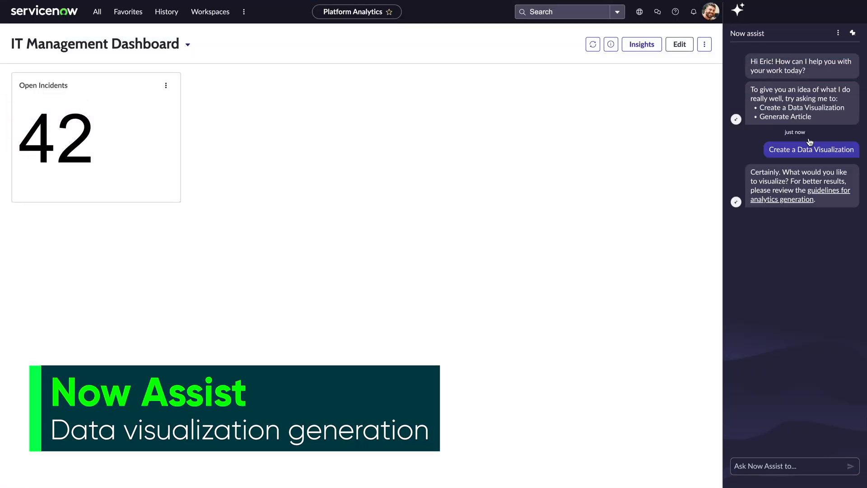
{"action": "left_click", "coordinate": [740, 466]}
{"action": "type", "text": "Show me the number of open incidents by assig"}
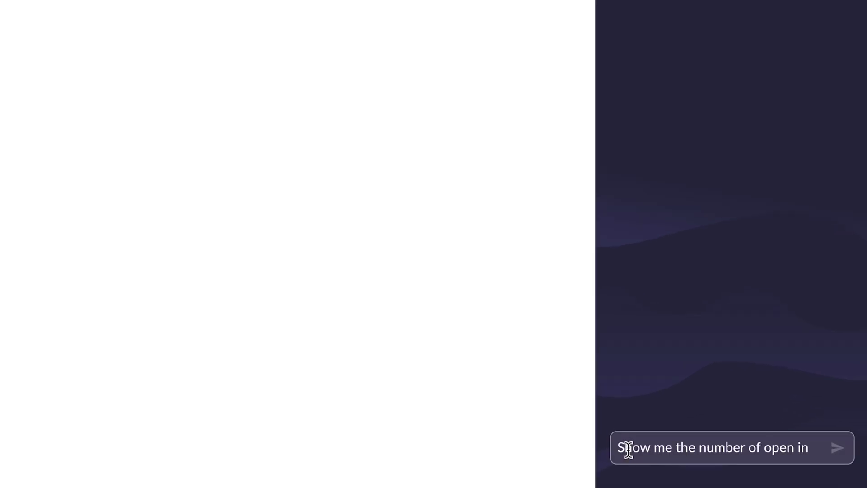
{"action": "type", "text": "nment group"}
{"action": "key", "text": "Return"}
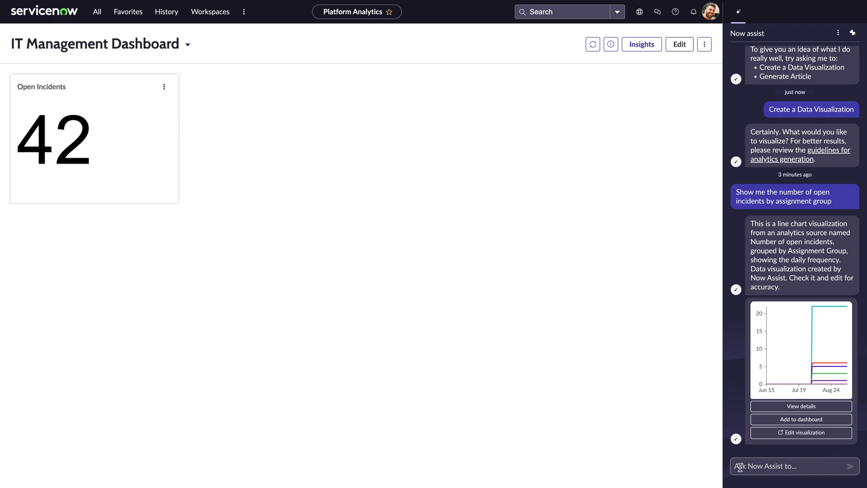
{"action": "left_click", "coordinate": [765, 408]}
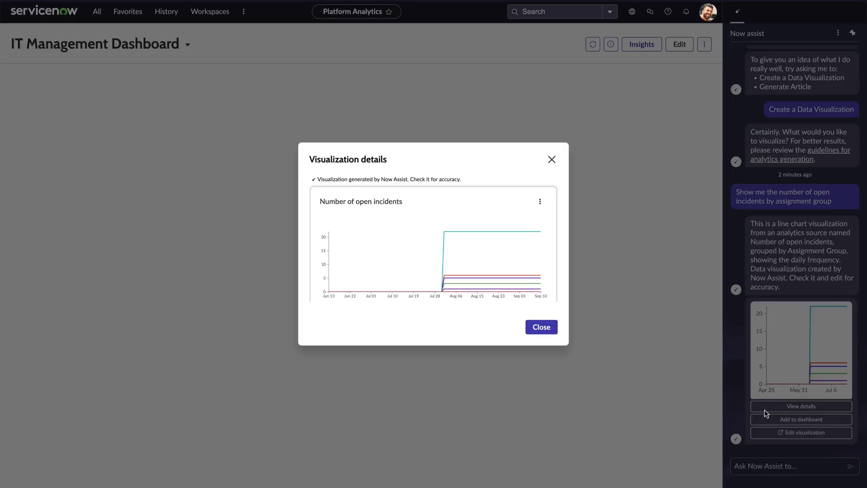
{"action": "left_click", "coordinate": [541, 327]}
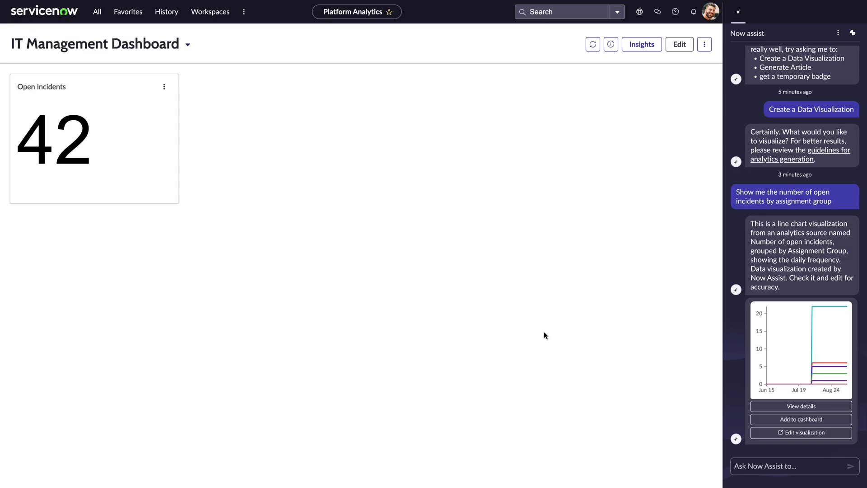
Step: Add the chart to the dashboard, change its visualization type to Vertical bar, and save
{"action": "left_click", "coordinate": [765, 420]}
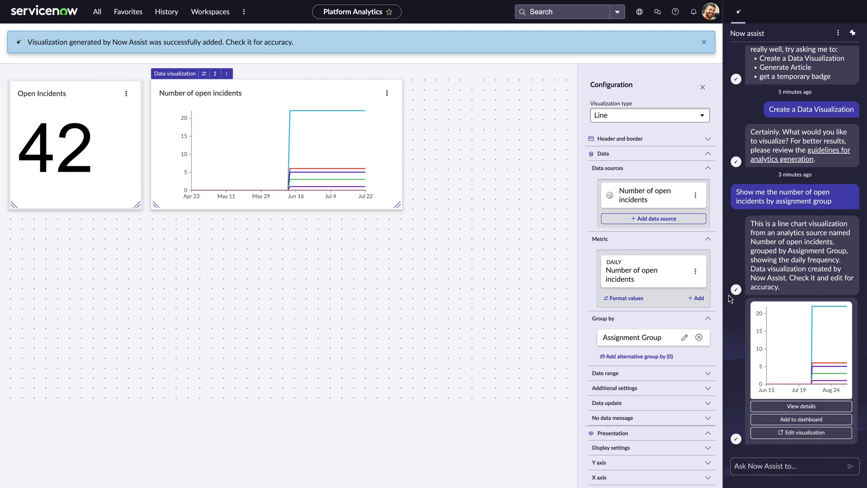
{"action": "left_click", "coordinate": [652, 116]}
{"action": "type", "text": "bar"}
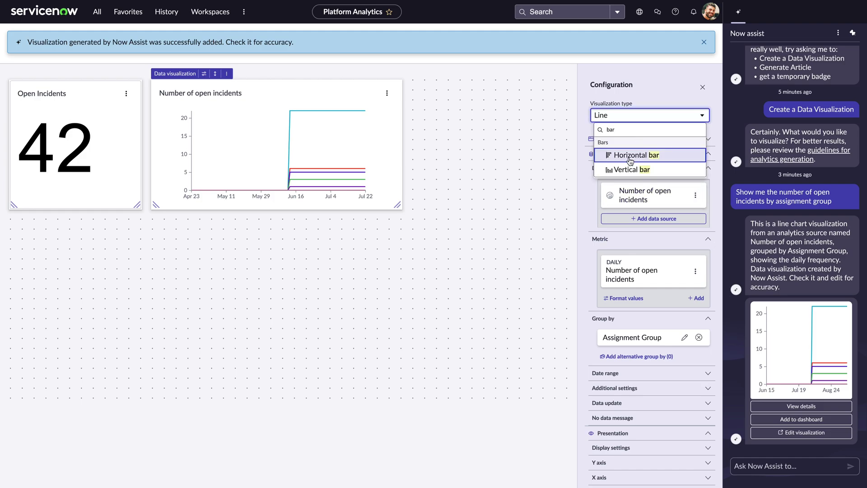
{"action": "left_click", "coordinate": [627, 170]}
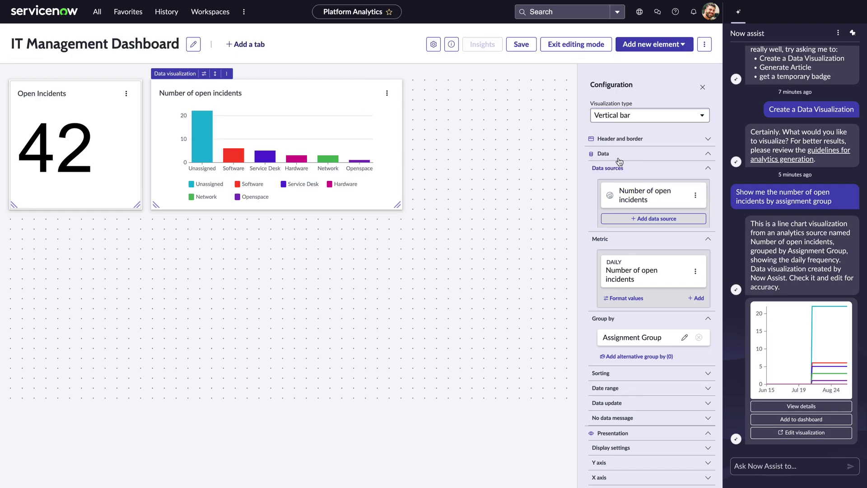
{"action": "left_click", "coordinate": [523, 45]}
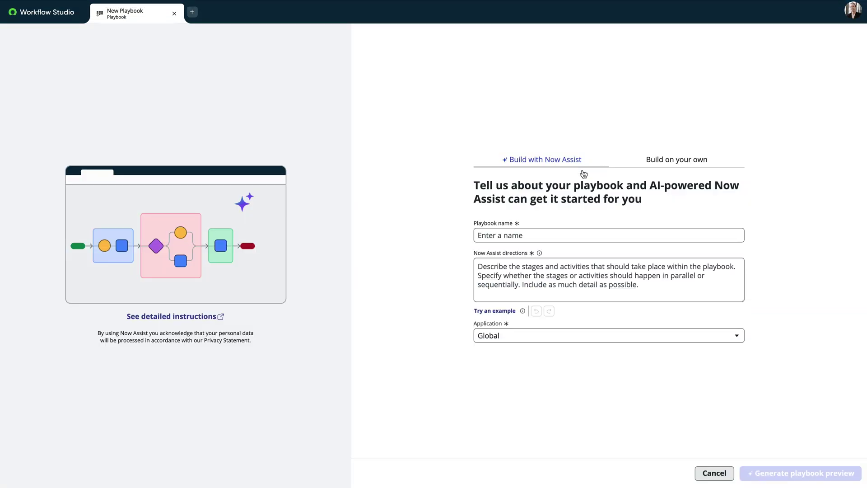
Step: Name the playbook 'HR New Onboarding Playbook', enter its stage directions, add a fourth step, and regenerate the preview
{"action": "left_click", "coordinate": [534, 232]}
{"action": "type", "text": "HR New Onboarding Playbook"}
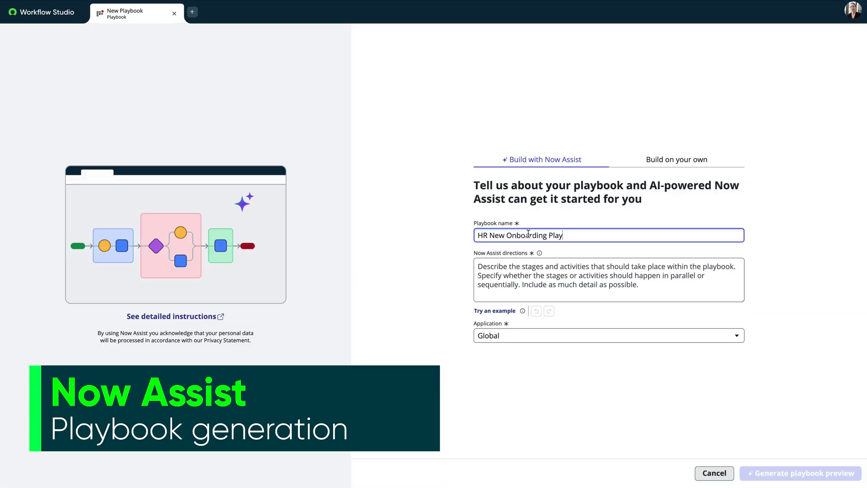
{"action": "left_click", "coordinate": [507, 263]}
{"action": "type", "text": "Create a playbook to be run when a new employee is being onboarded. There are 3 stages 1. communicate final offer - send an email to candidate and hiring manager 2. finalize offer - using DocuSign, send an official offer for signature 3. Set up new employee in Workday system"}
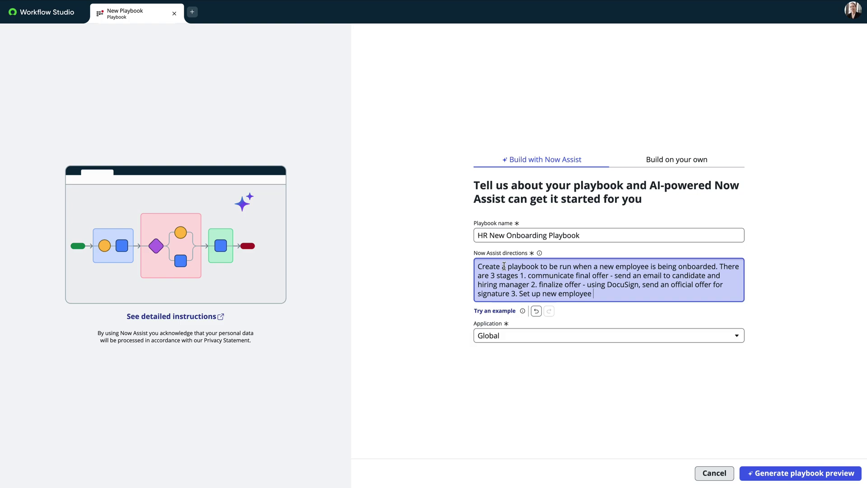
{"action": "left_click", "coordinate": [766, 473]}
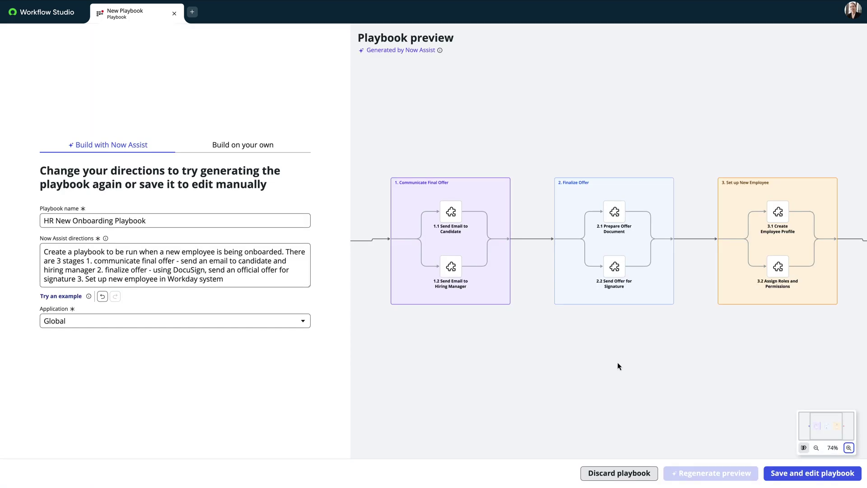
{"action": "type", "text": "4. After Workd"}
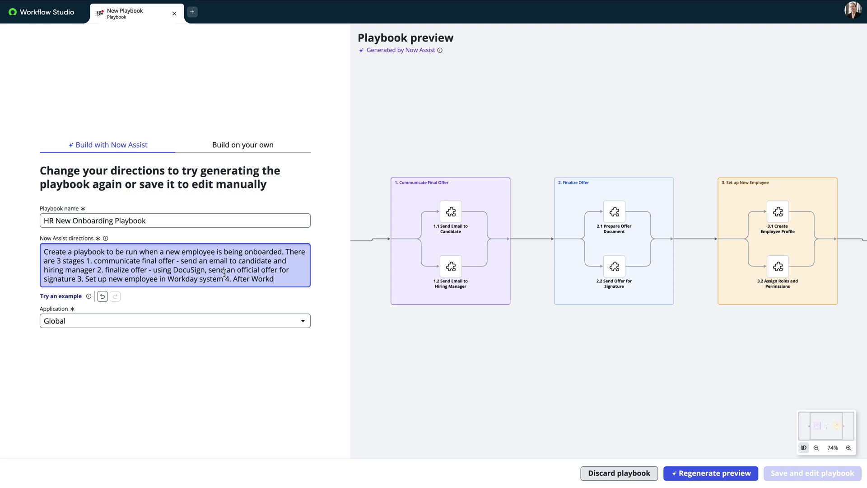
{"action": "type", "text": "ay onboarding complete, send email confirmation to new hire and hiring manager"}
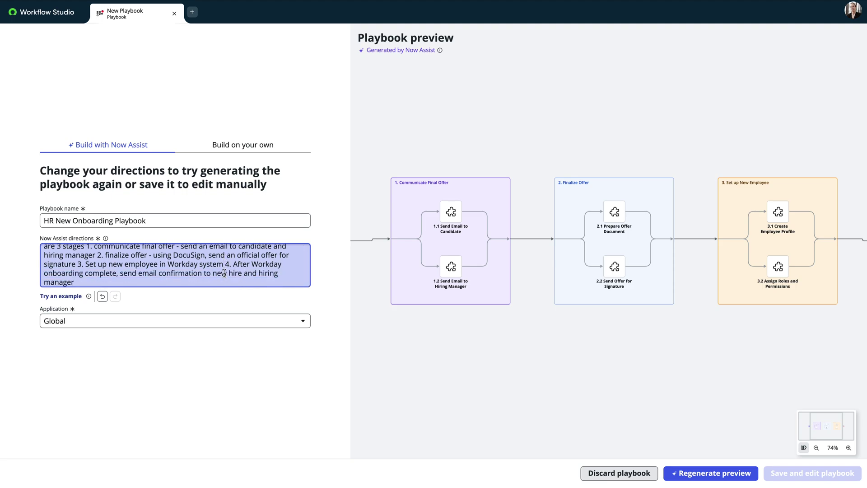
{"action": "left_click", "coordinate": [686, 474]}
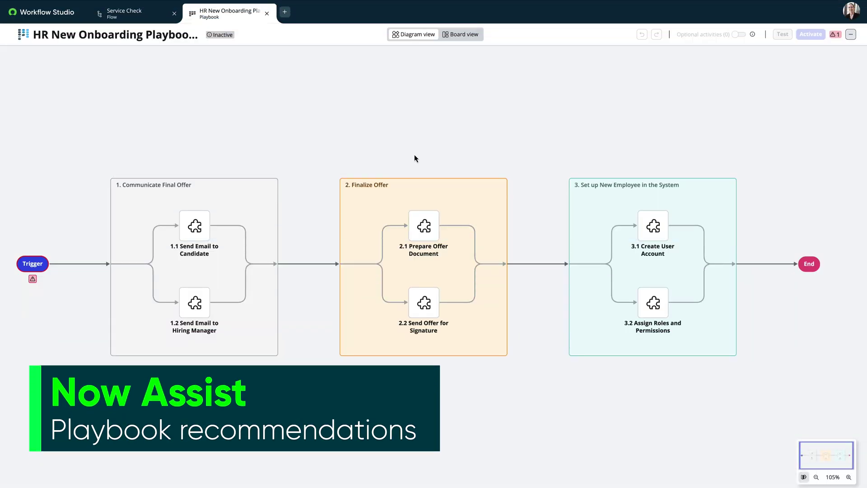
Step: Show Now Assist recommendations for activity 2.1, Prepare Offer Document
{"action": "mouse_move", "coordinate": [429, 216]}
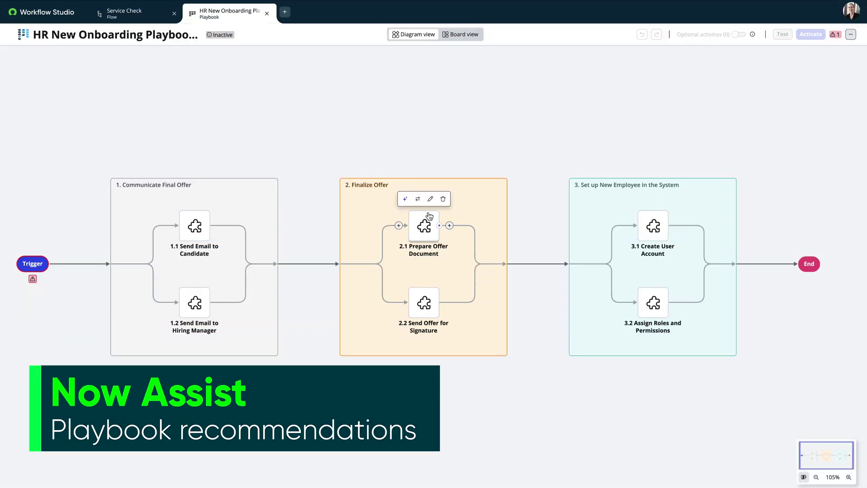
{"action": "left_click", "coordinate": [405, 199]}
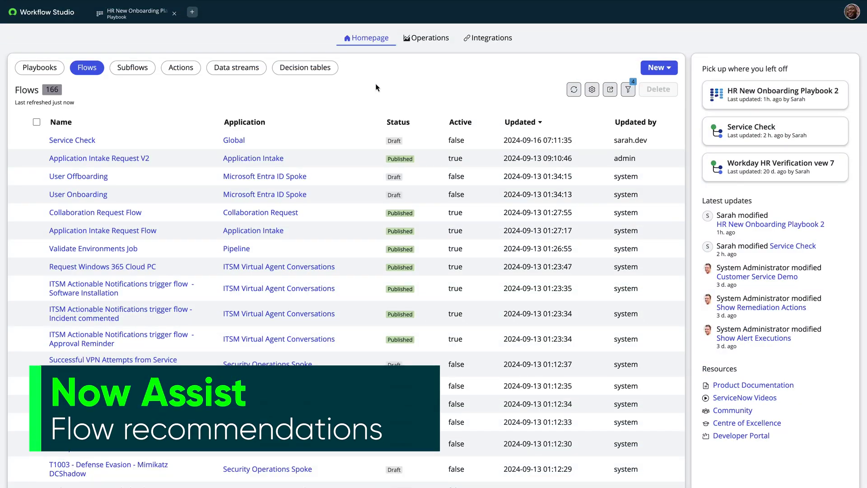
Step: Open the Service Check flow and add the recommended Update Record step after the alert action
{"action": "left_click", "coordinate": [737, 134]}
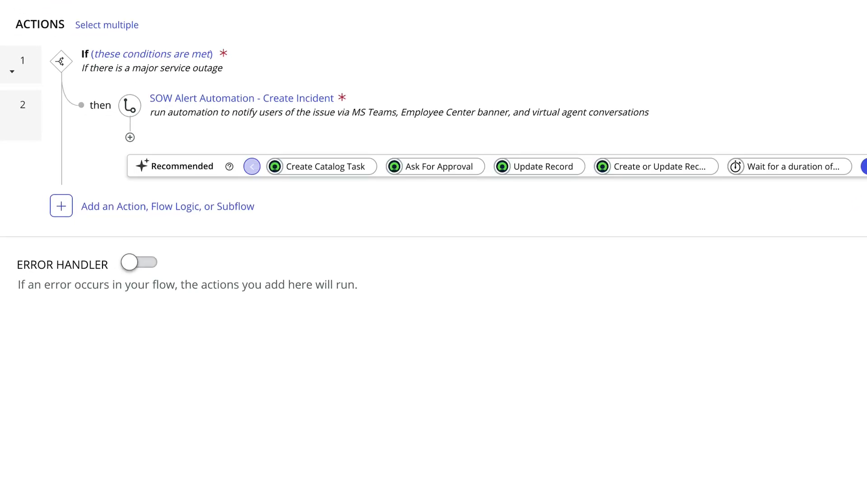
{"action": "left_click", "coordinate": [569, 167]}
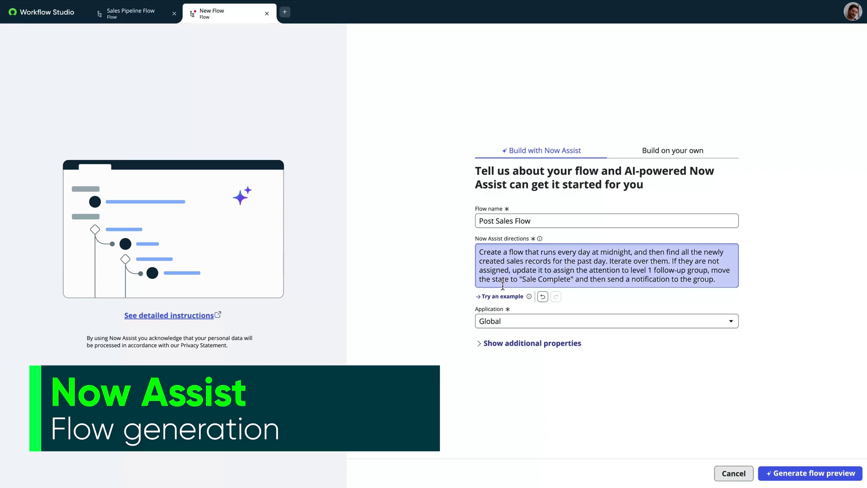
Step: Generate the Post Sales Flow preview from its nightly sales-record processing directions
{"action": "left_click", "coordinate": [790, 474]}
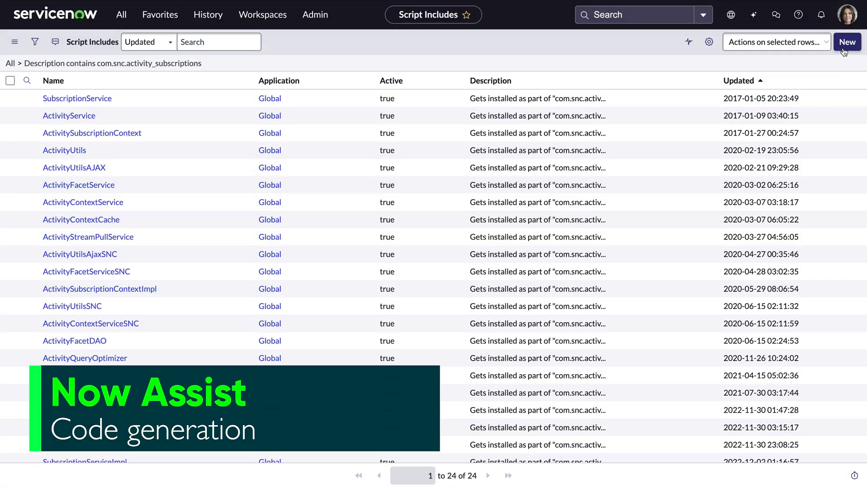
Step: Start a new client-callable script include named IncidentCIHelperUtil
{"action": "left_click", "coordinate": [843, 50]}
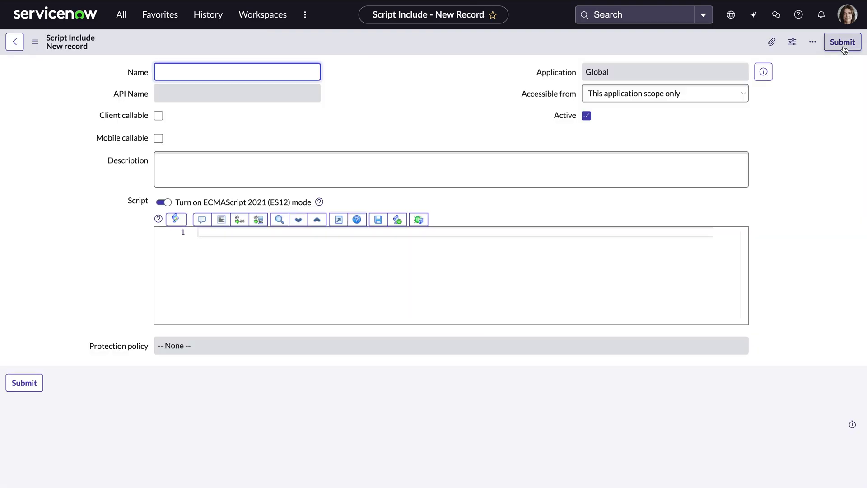
{"action": "type", "text": "IncidentCIHelperUtil"}
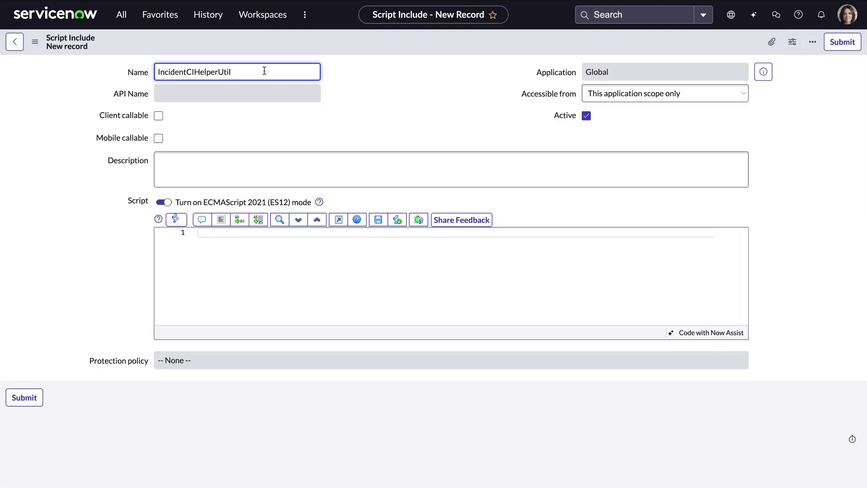
{"action": "left_click", "coordinate": [158, 115]}
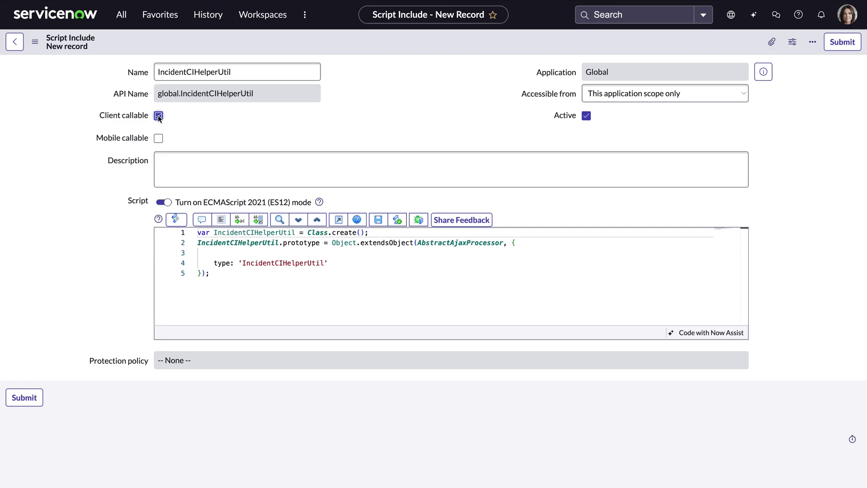
{"action": "left_click", "coordinate": [357, 220]}
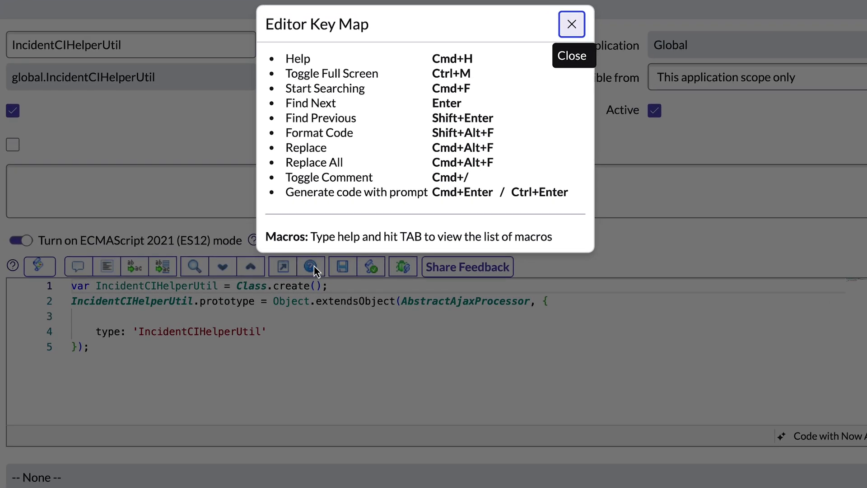
{"action": "left_click", "coordinate": [572, 25]}
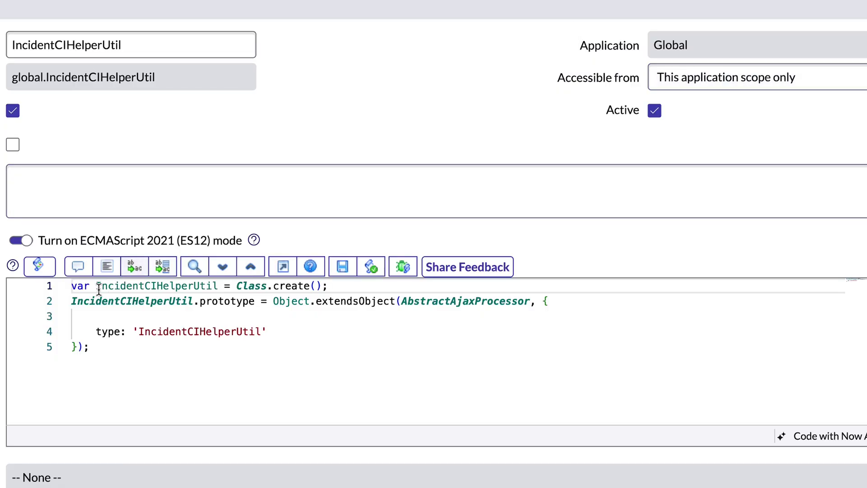
Step: Generate and accept a Now Assist function on line 3 counting open incidents for the current item
{"action": "left_click", "coordinate": [85, 315]}
{"action": "key", "text": "alt+a"}
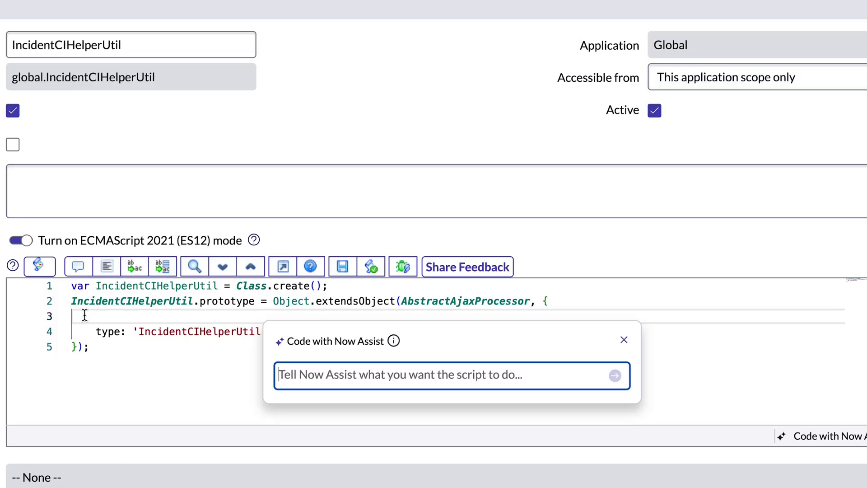
{"action": "type", "text": "Create a script include to count list of open incidents associated with the current incident record"}
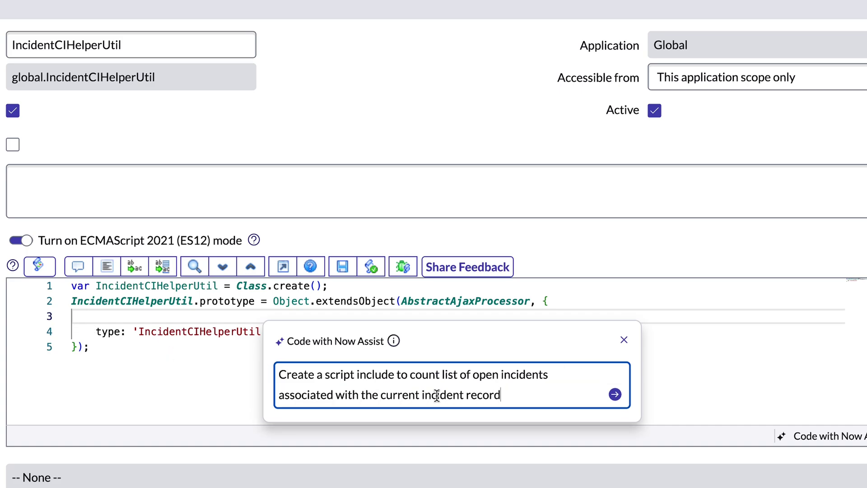
{"action": "left_click", "coordinate": [617, 395]}
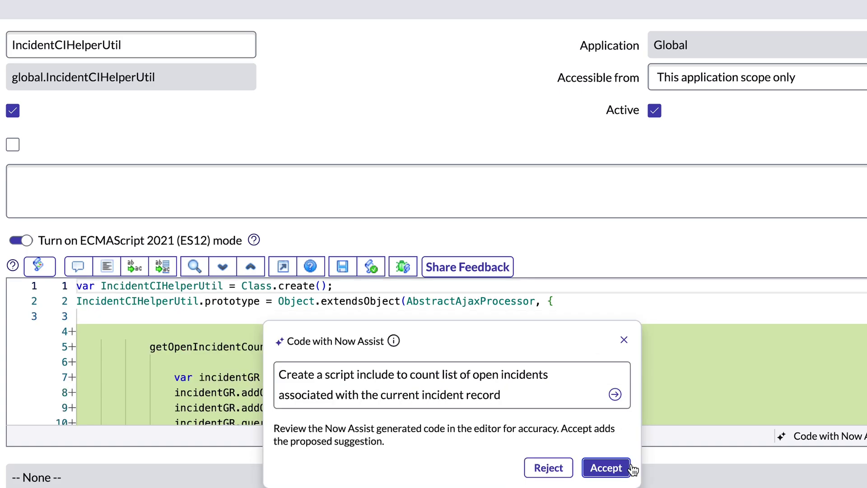
{"action": "left_click", "coordinate": [628, 468]}
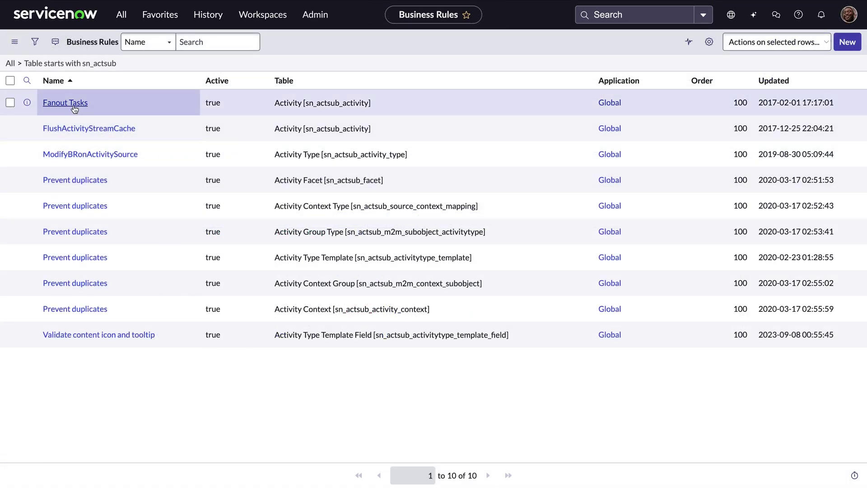
Step: In the Fanout Tasks advanced script, insert accepted Now Assist code from the prompt 'get activity status' on line 6
{"action": "left_click", "coordinate": [73, 105]}
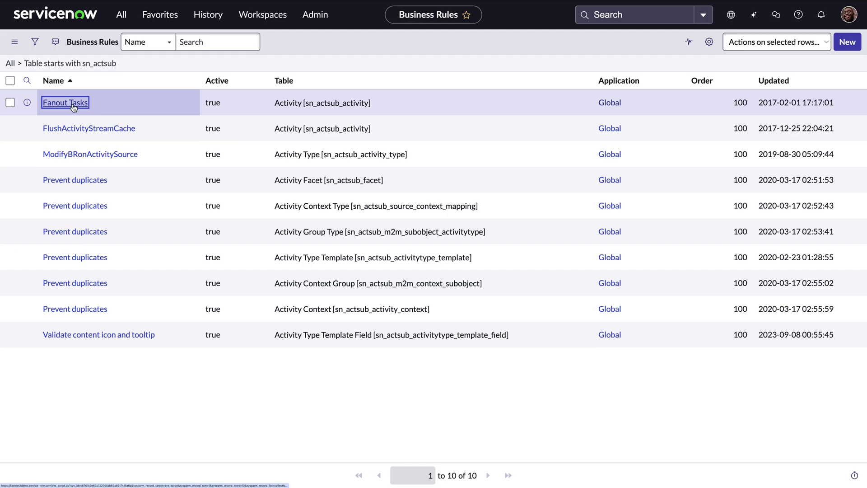
{"action": "left_click", "coordinate": [144, 214]}
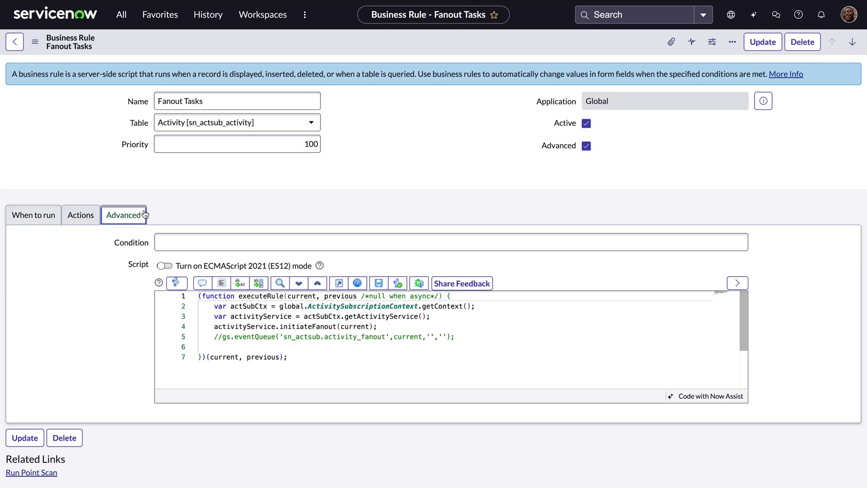
{"action": "left_click", "coordinate": [209, 344]}
{"action": "key", "text": "ctrl+Return"}
{"action": "type", "text": "get act"}
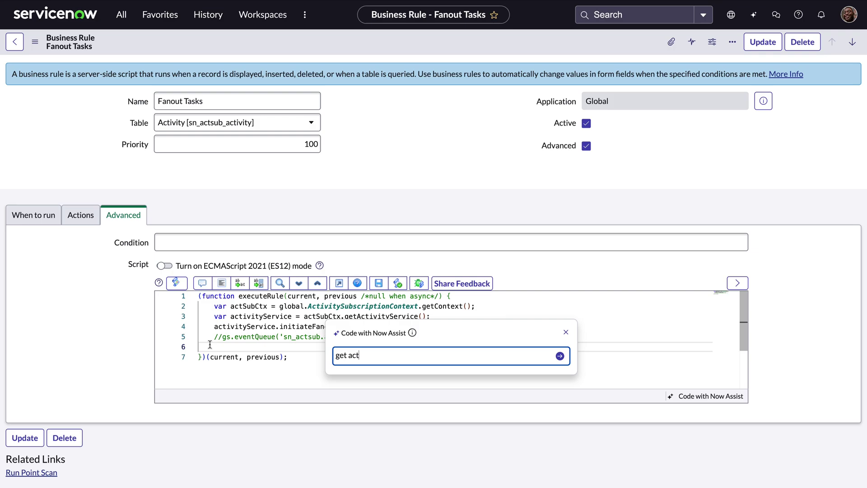
{"action": "type", "text": "ivity status"}
{"action": "key", "text": "Return"}
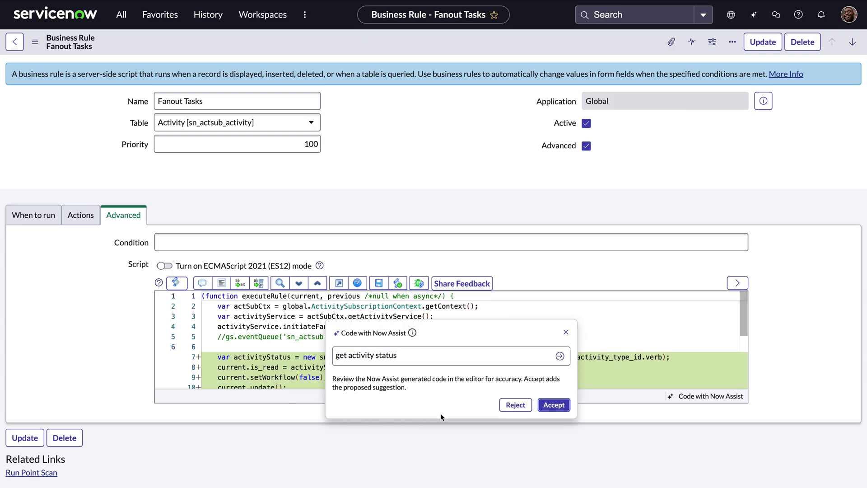
{"action": "left_click", "coordinate": [552, 404]}
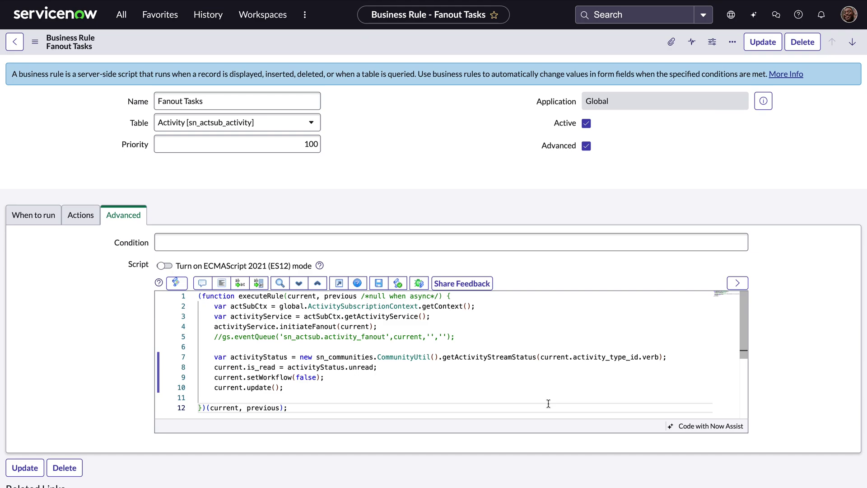